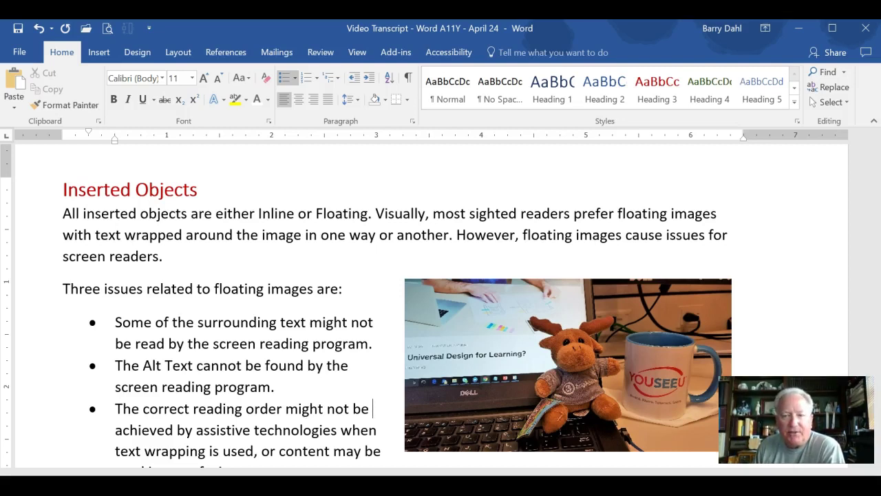
# - Set the moose-and-mug photo's position to In Line with Text
pyautogui.click(797, 301)
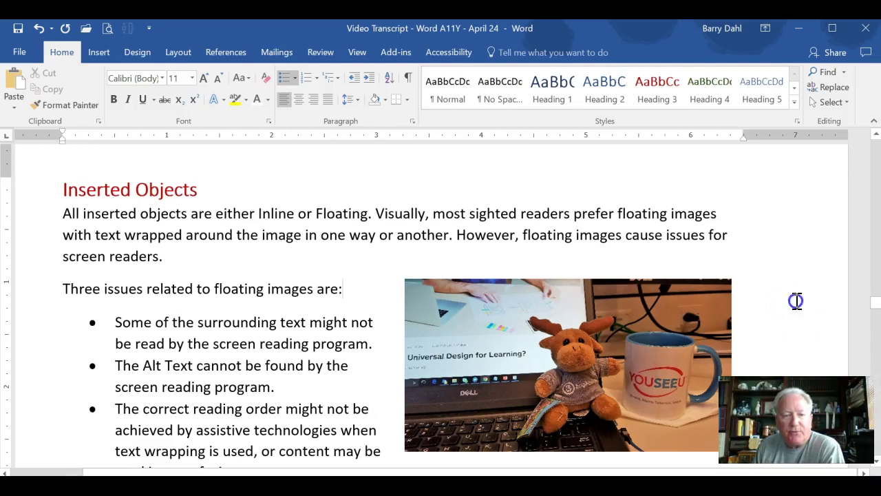
pyautogui.scroll(-1, 797, 301)
pyautogui.scroll(-2, 797, 301)
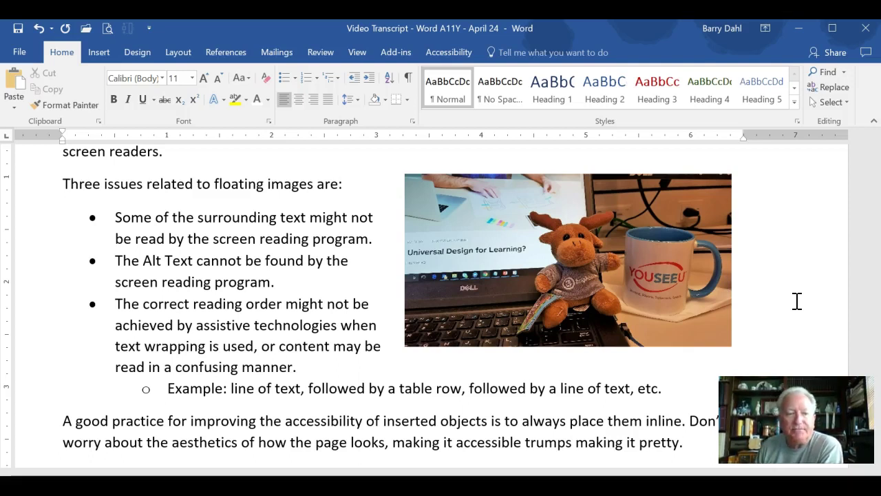
pyautogui.scroll(-3, 798, 300)
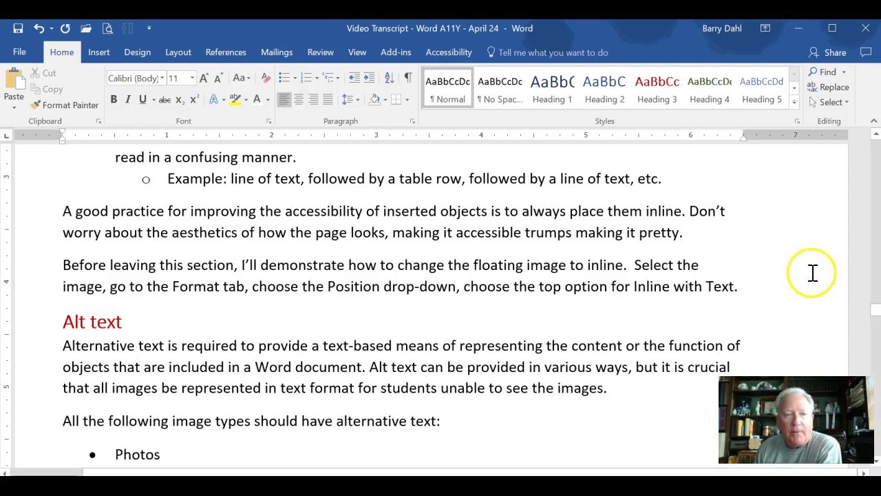
pyautogui.scroll(3, 738, 246)
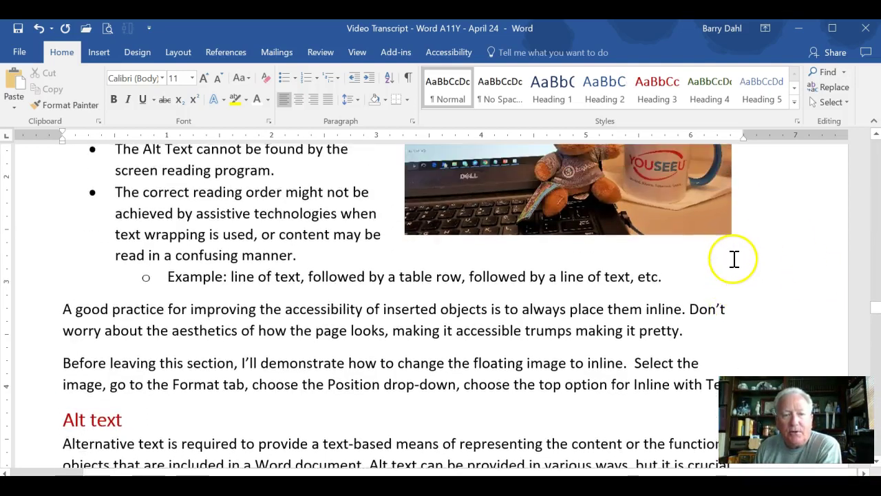
pyautogui.click(632, 217)
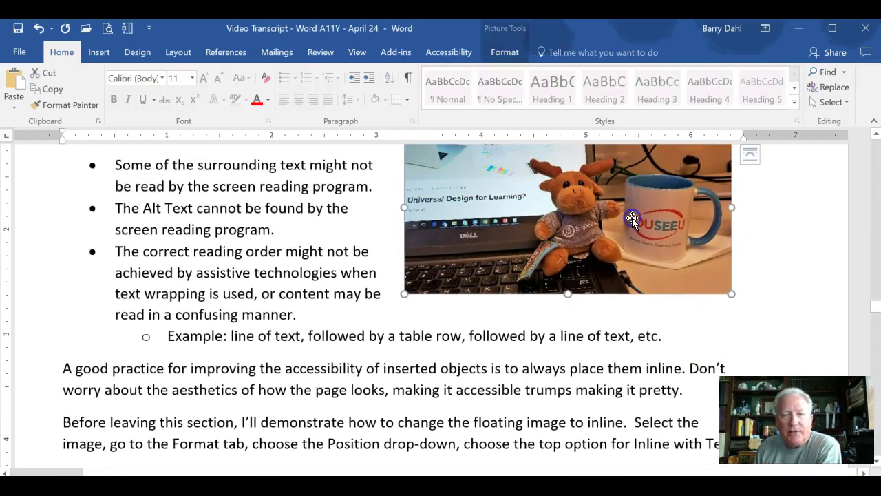
pyautogui.click(501, 53)
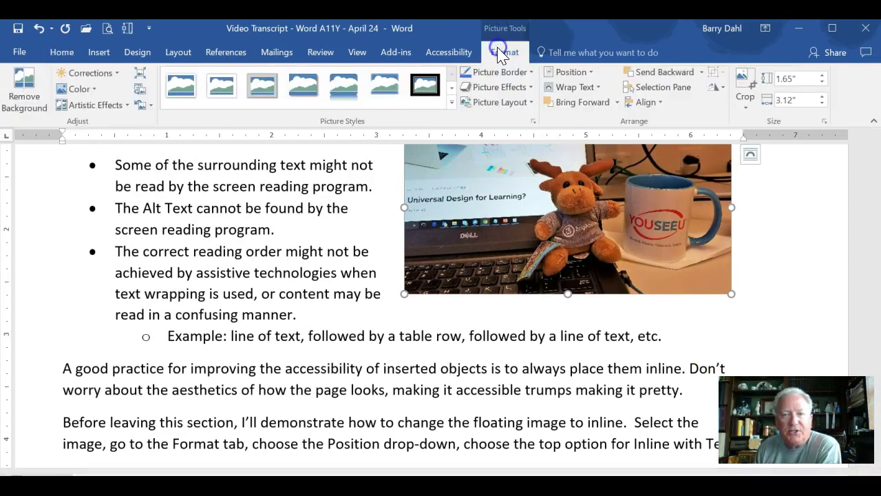
pyautogui.click(591, 71)
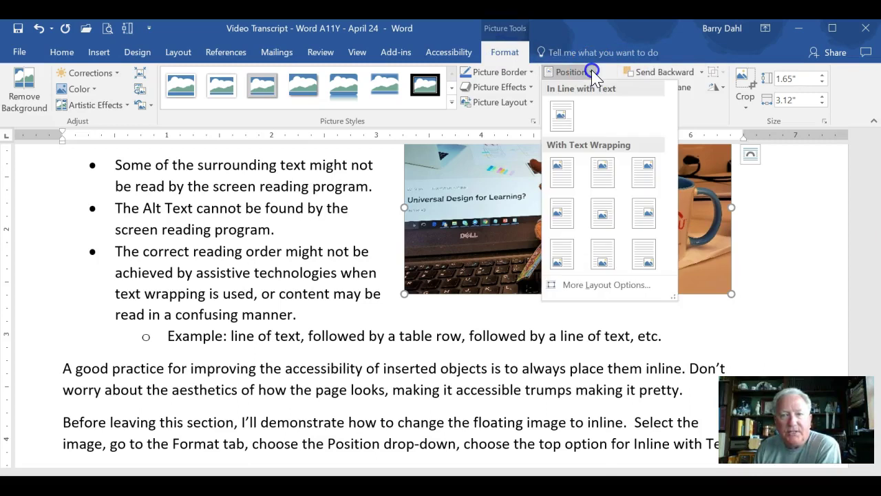
pyautogui.click(562, 112)
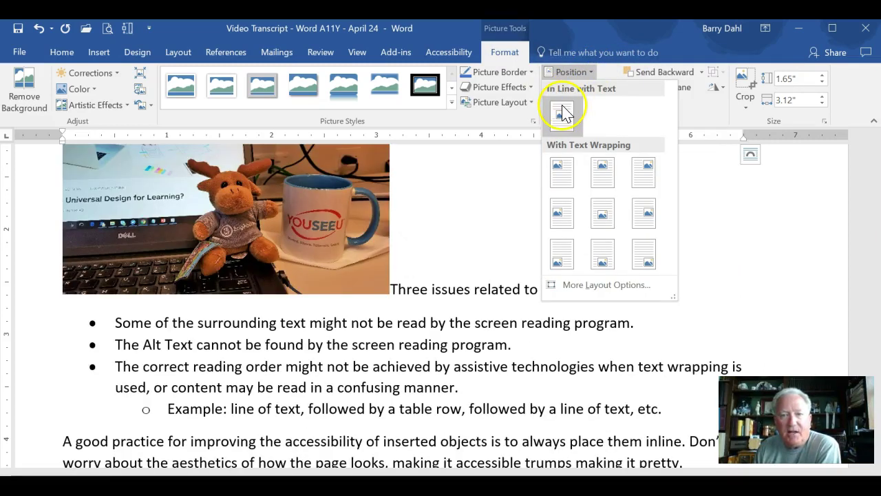
pyautogui.click(562, 112)
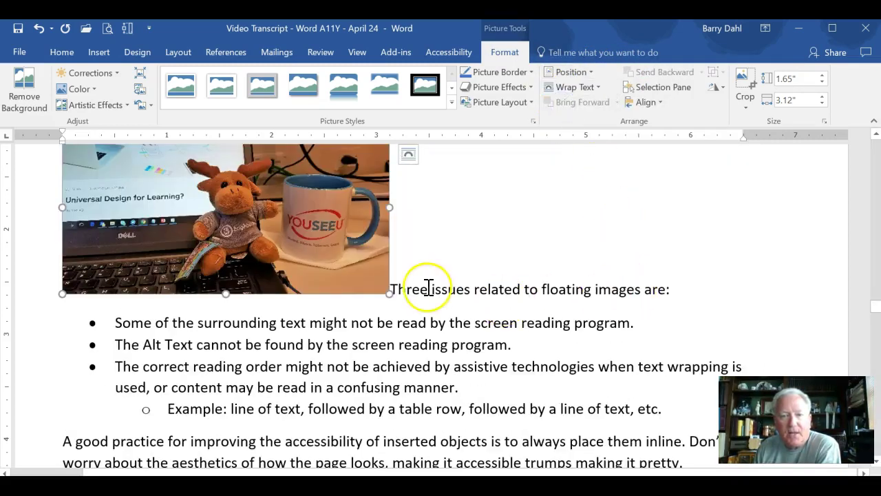
# - Move 'Three issues related to floating images are:' onto its own line below the photo
pyautogui.click(394, 289)
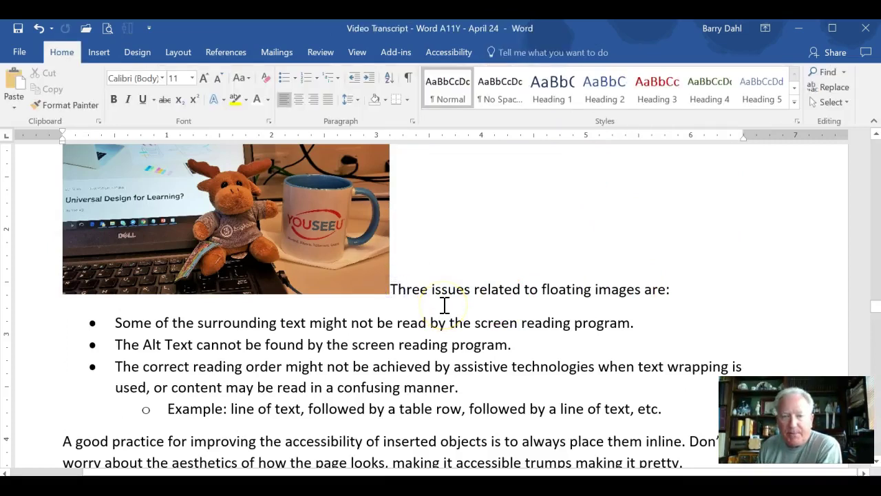
pyautogui.press('Return')
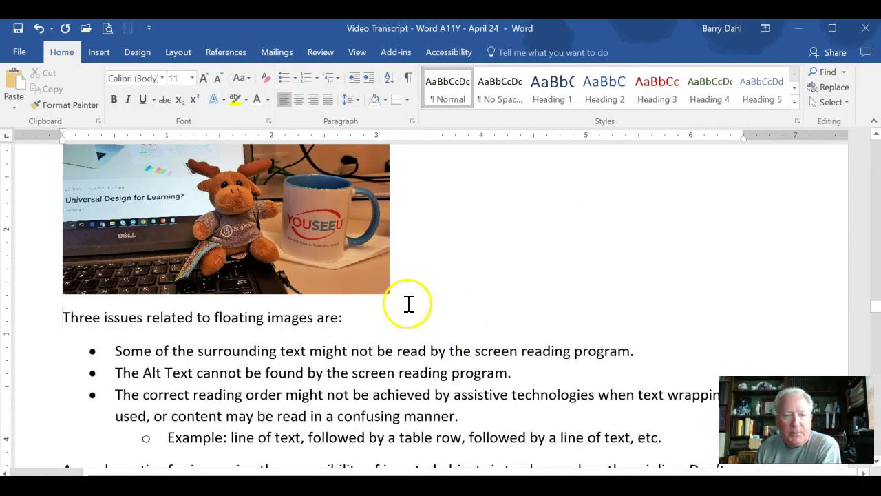
pyautogui.scroll(3, 556, 314)
pyautogui.scroll(1, 555, 314)
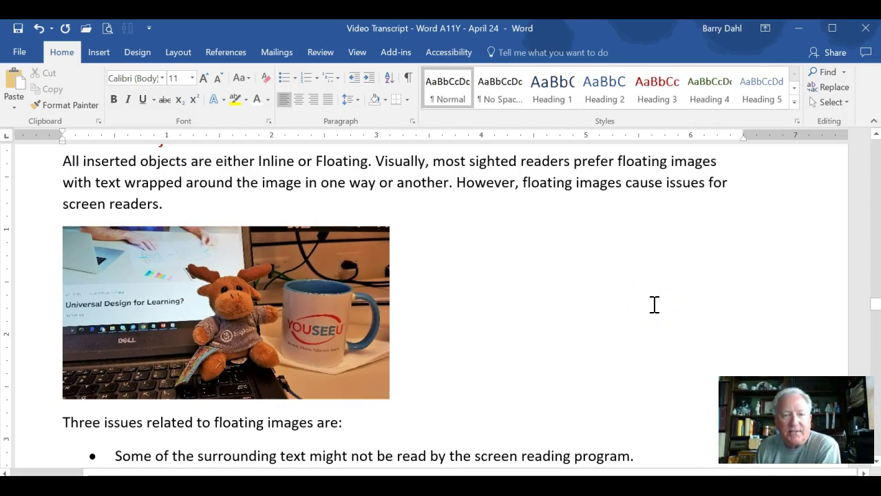
pyautogui.scroll(-5, 655, 304)
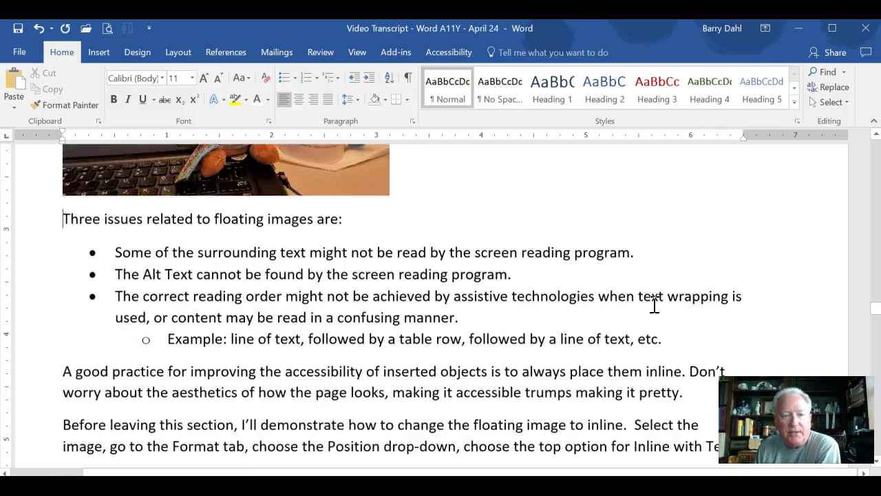
pyautogui.scroll(-4, 655, 305)
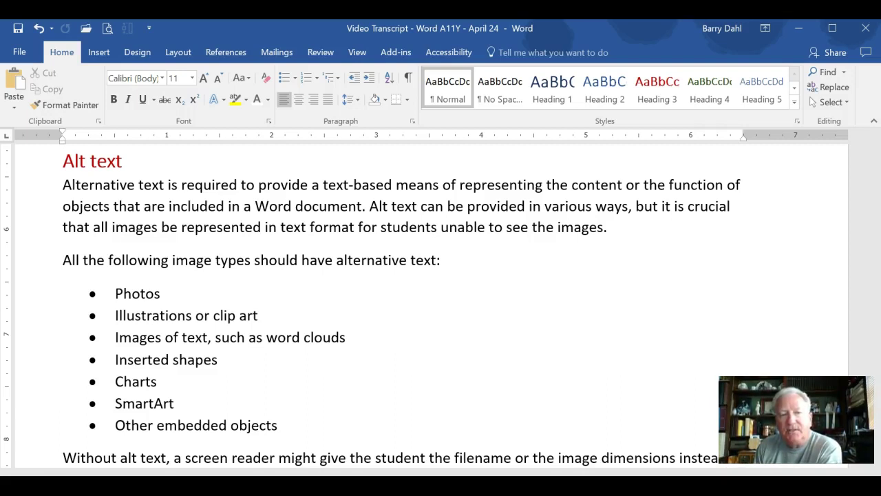
pyautogui.scroll(-2, 710, 256)
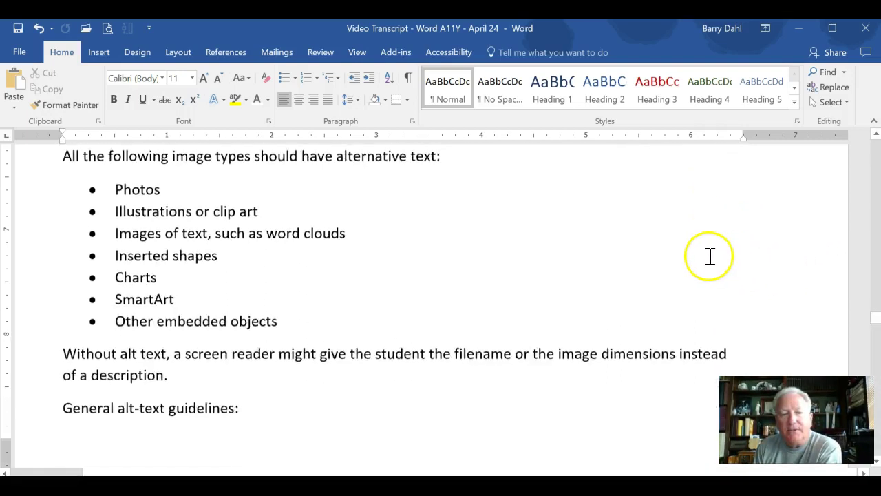
pyautogui.scroll(-3, 710, 256)
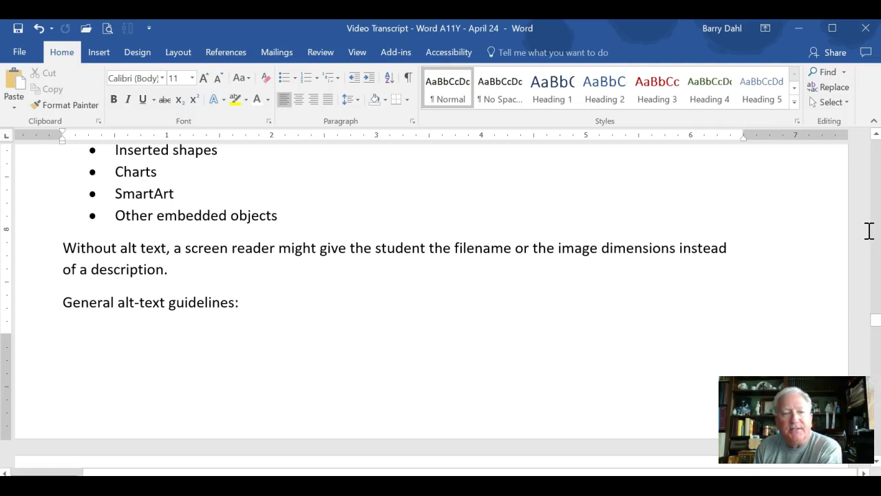
pyautogui.scroll(-4, 746, 250)
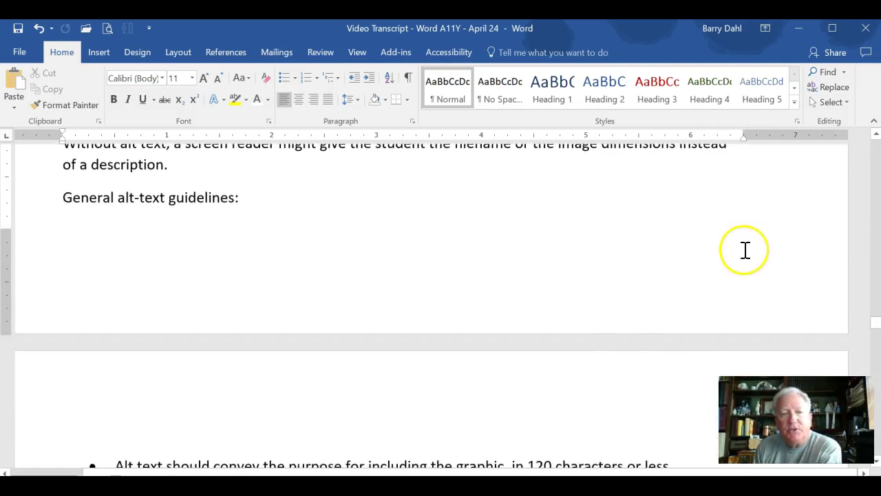
pyautogui.scroll(-5, 746, 250)
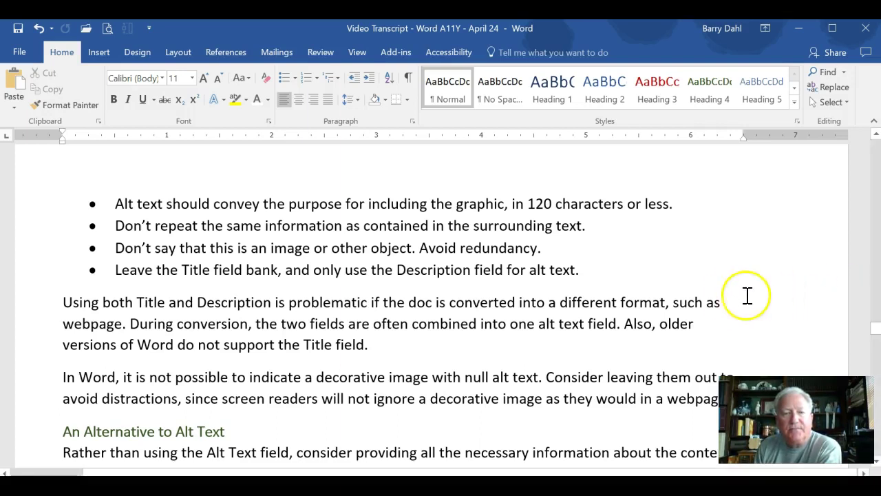
pyautogui.scroll(-3, 722, 295)
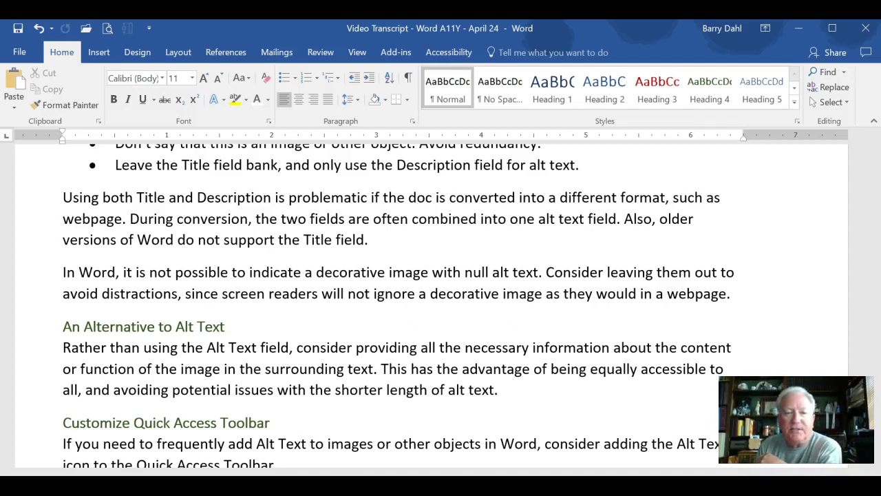
pyautogui.scroll(-3, 727, 285)
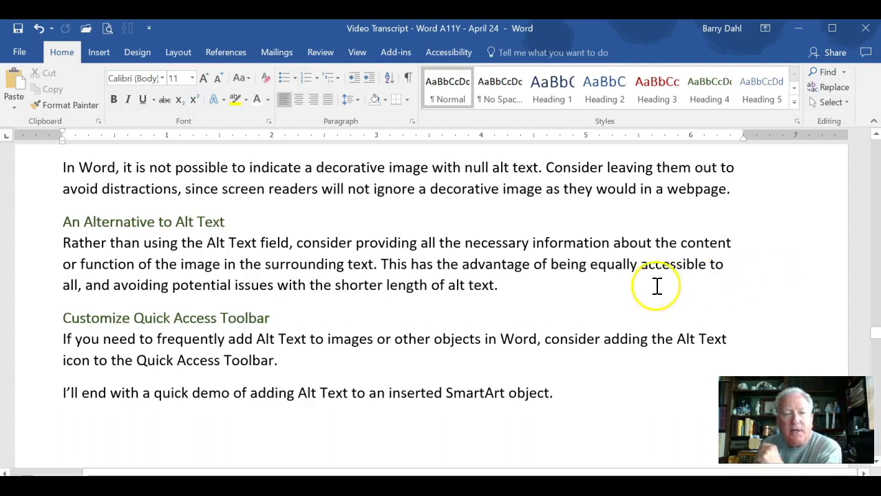
pyautogui.scroll(-4, 655, 285)
# - Insert a Vertical Circle List SmartArt graphic on the empty line after the closing sentence
pyautogui.click(437, 267)
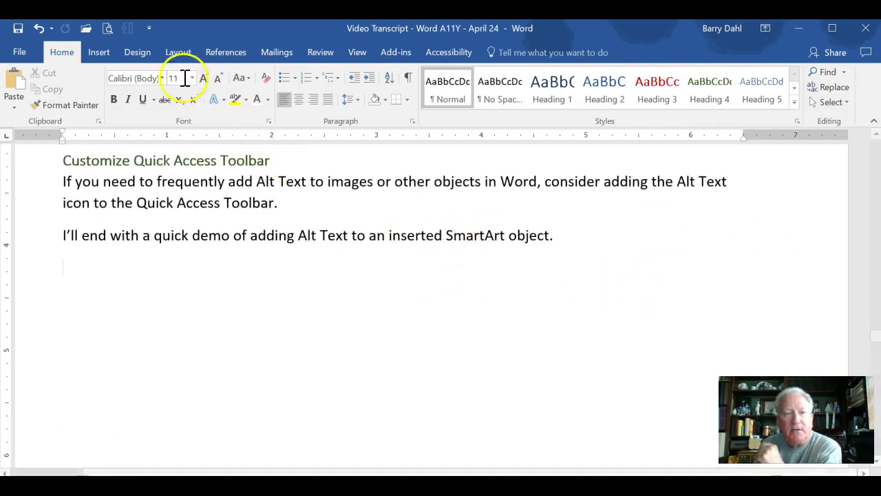
pyautogui.click(99, 53)
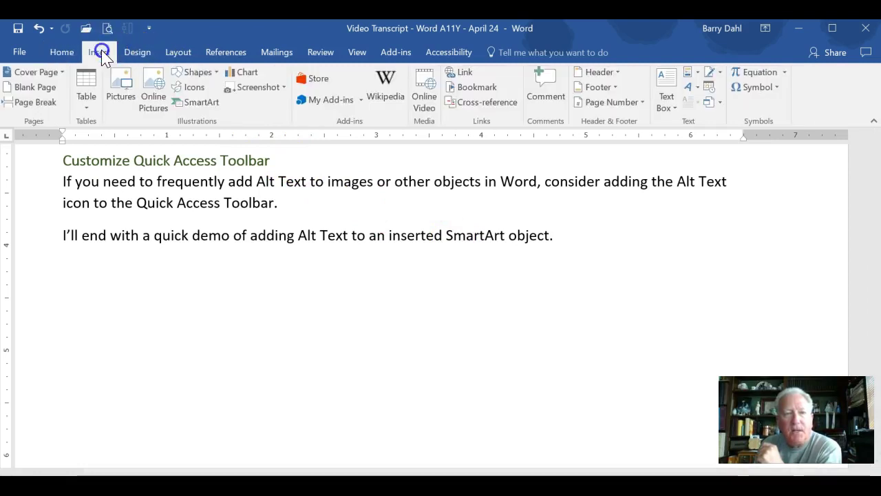
pyautogui.click(197, 105)
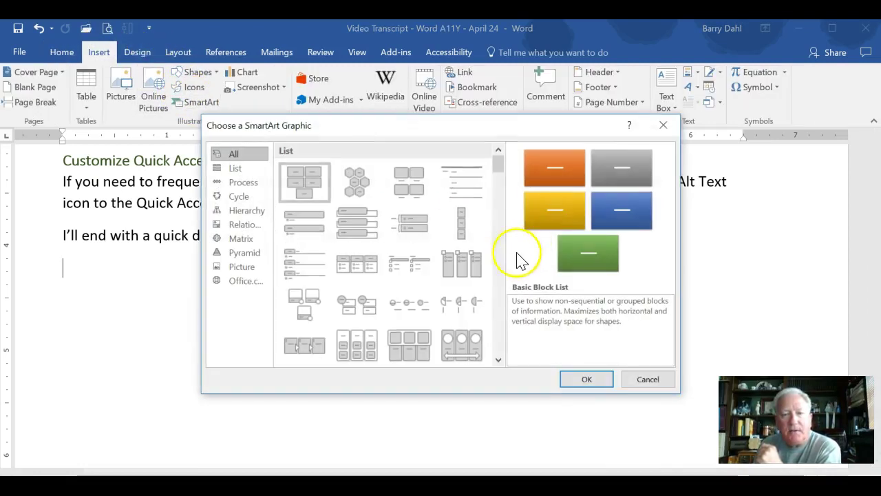
pyautogui.scroll(-5, 431, 279)
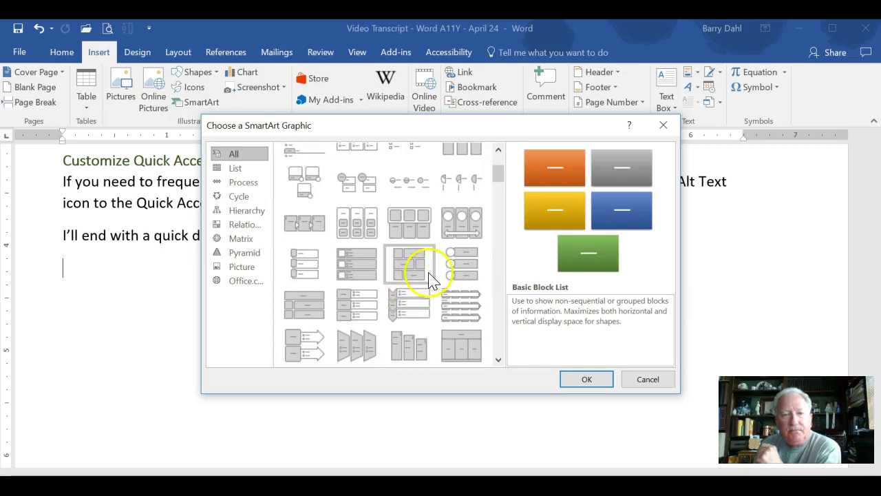
pyautogui.click(358, 303)
pyautogui.click(586, 376)
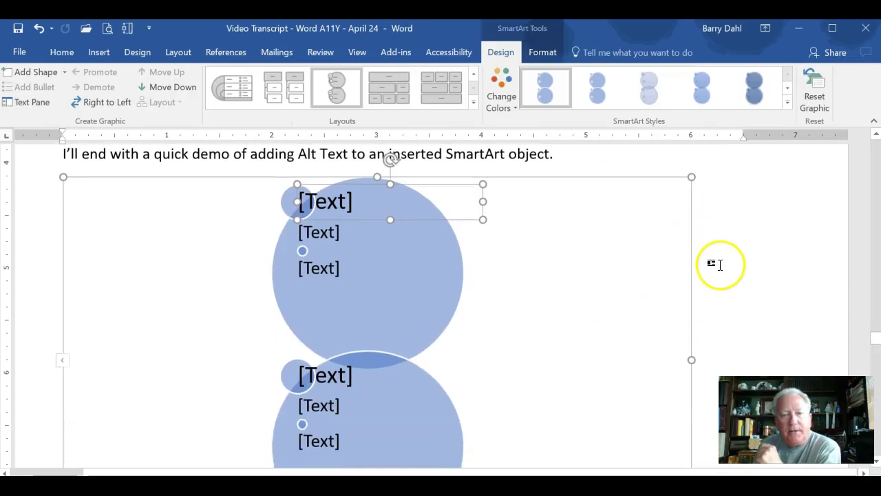
pyautogui.scroll(-1, 719, 265)
pyautogui.scroll(1, 720, 265)
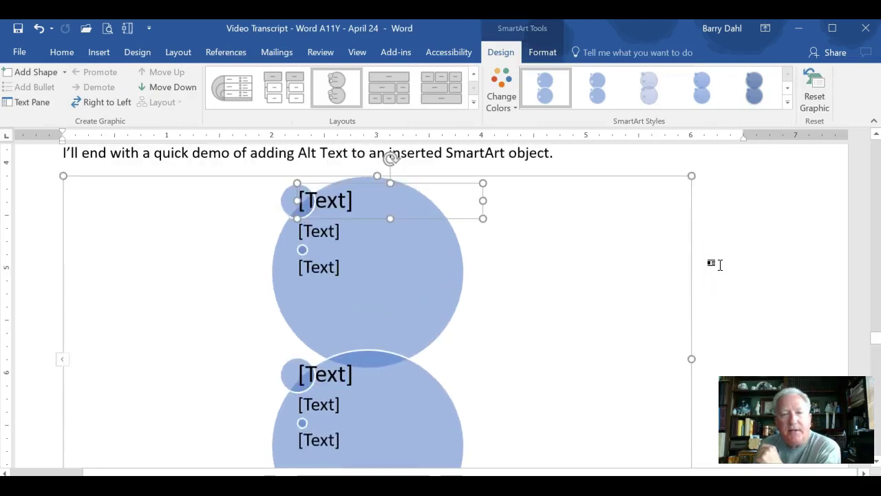
# - Enter 'Overall image' as the whole SmartArt graphic's Alt Text description in Format Shape
pyautogui.click(573, 179)
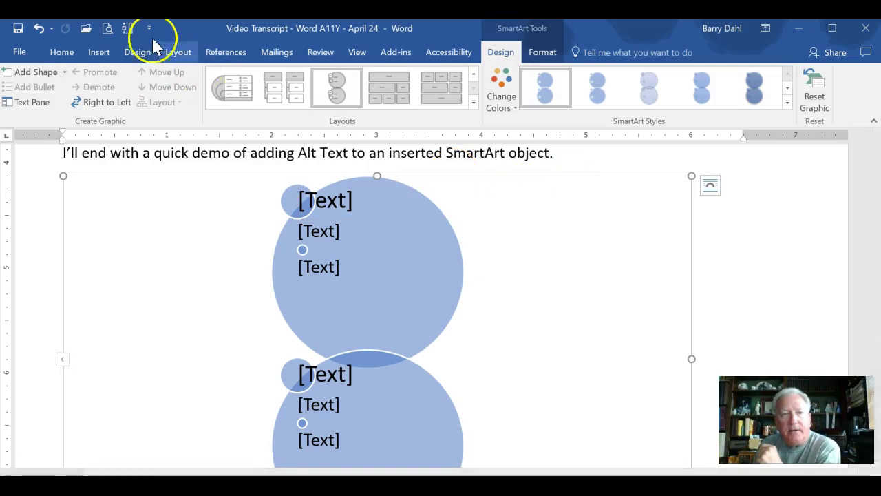
pyautogui.click(128, 30)
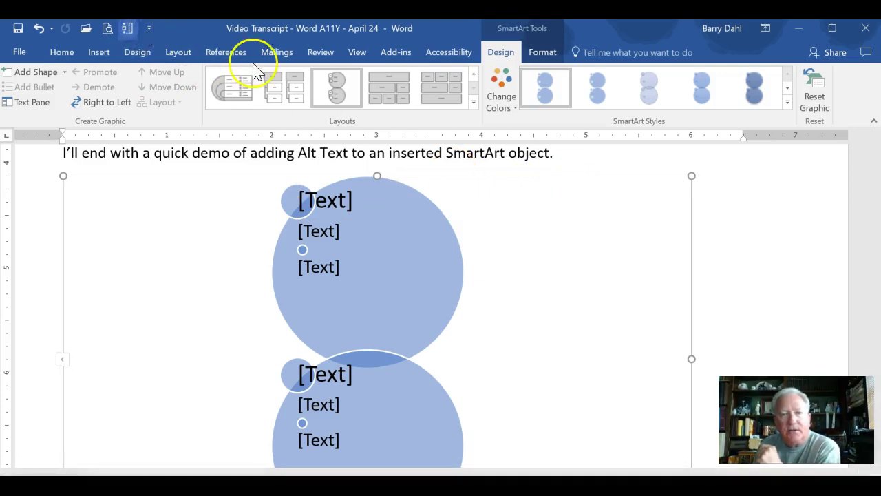
pyautogui.click(773, 185)
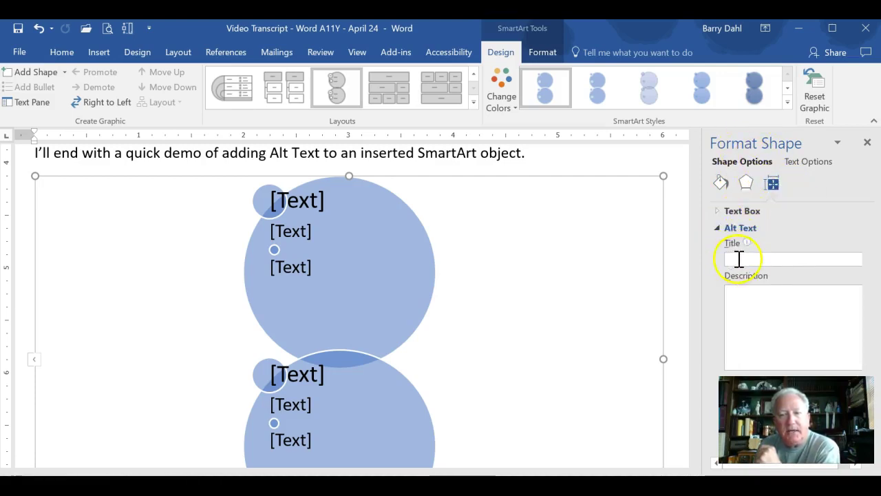
pyautogui.click(758, 305)
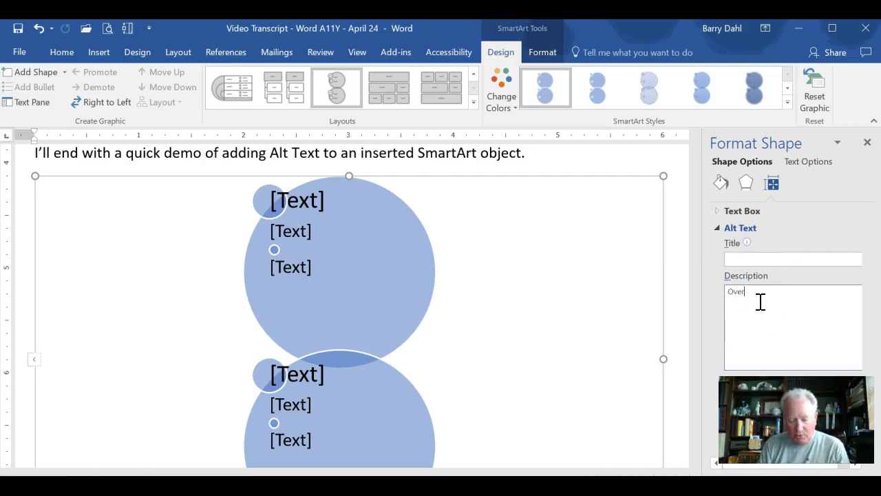
pyautogui.write('Overall image')
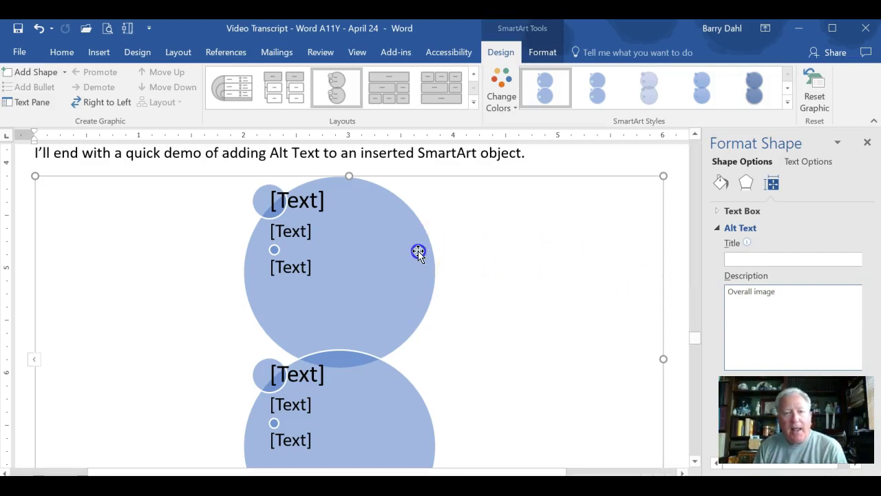
# - Give the upper circle the alt text description 'Image 1' and the lower circle 'Image 2'
pyautogui.click(418, 251)
pyautogui.click(767, 285)
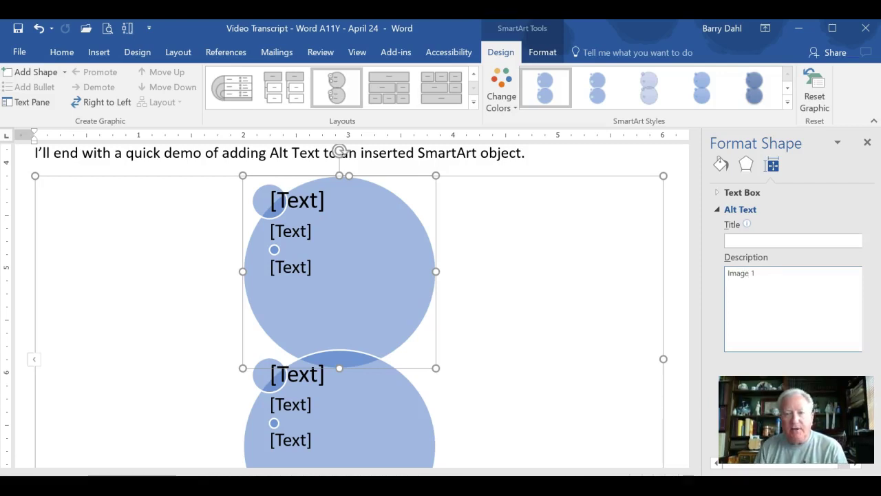
pyautogui.click(418, 411)
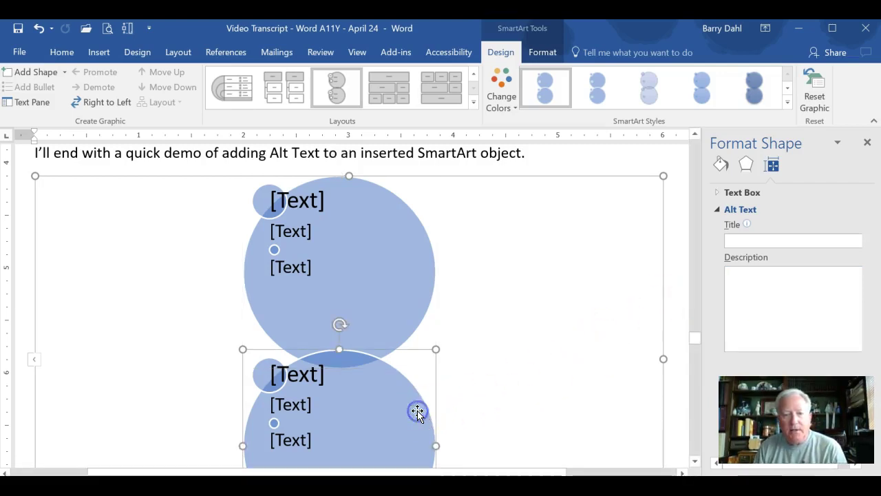
pyautogui.click(755, 307)
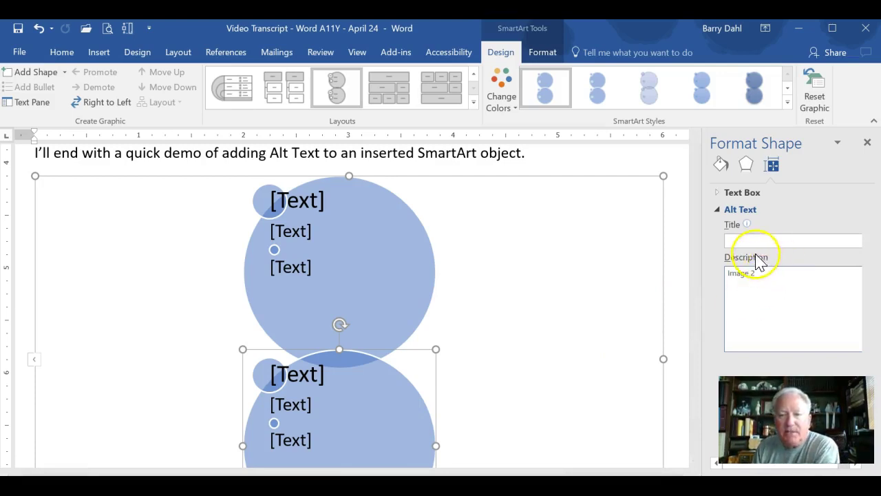
# - Verify the Overall image, Image 1 and Image 2 descriptions, then deselect the graphic
pyautogui.click(482, 177)
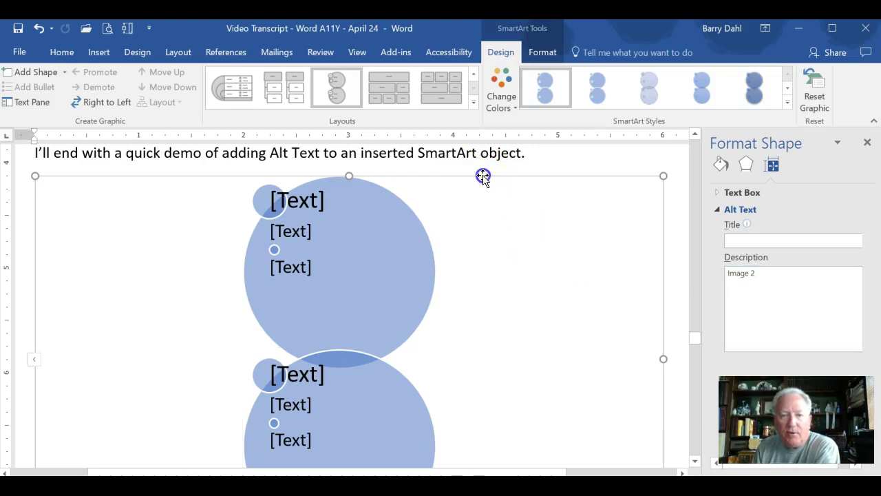
pyautogui.click(402, 244)
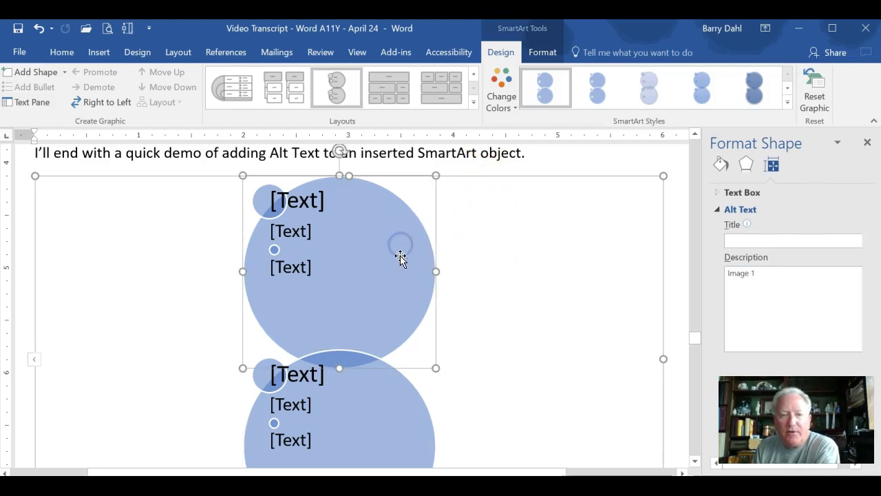
pyautogui.click(390, 427)
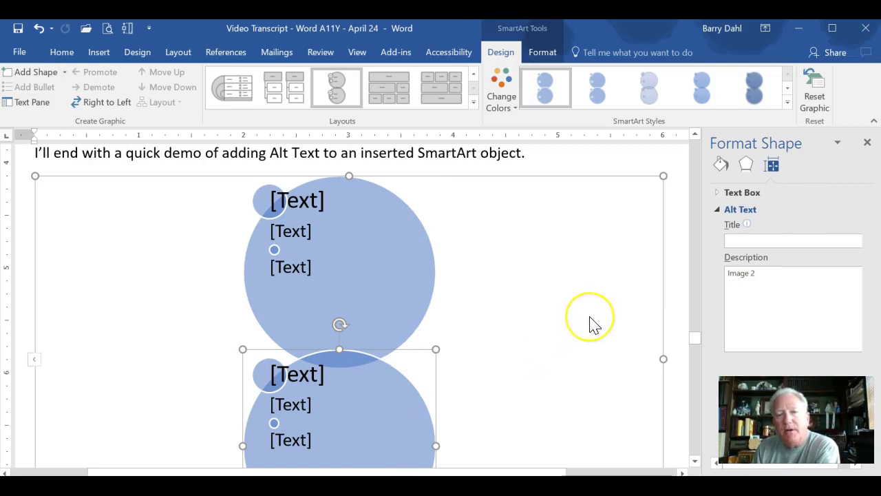
pyautogui.scroll(-1, 589, 324)
pyautogui.scroll(1, 594, 325)
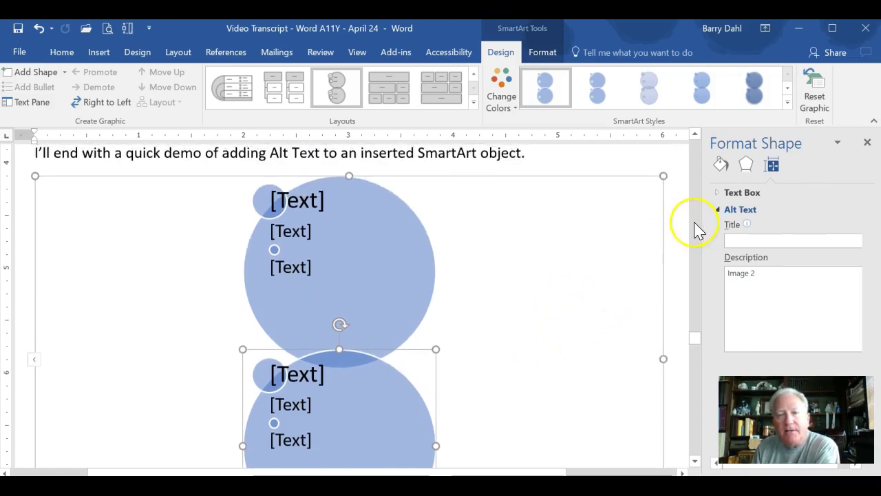
pyautogui.click(597, 158)
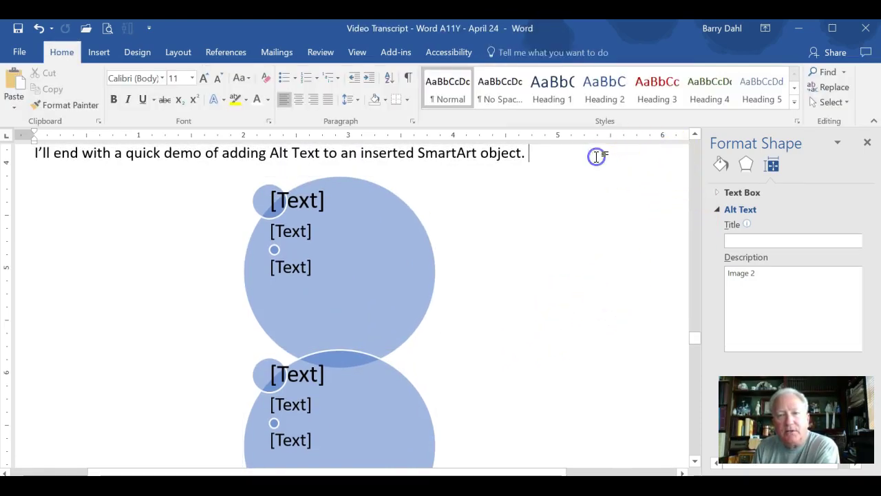